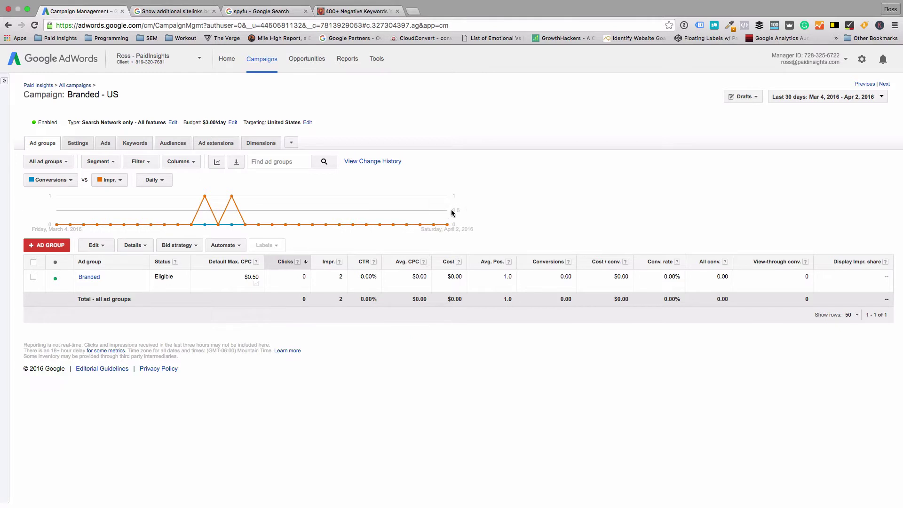
Step: Show the Ad extensions sitelinks table with the Branded - US campaign's four approved sitelinks
{"action": "mouse_move", "coordinate": [430, 213]}
{"action": "left_click", "coordinate": [213, 146]}
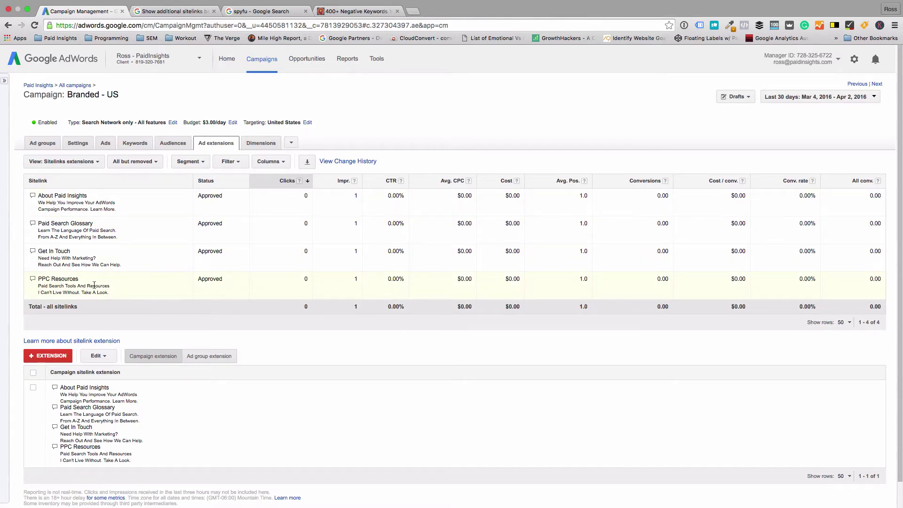
{"action": "scroll", "coordinate": [219, 320], "scroll_direction": "down", "scroll_amount": 1}
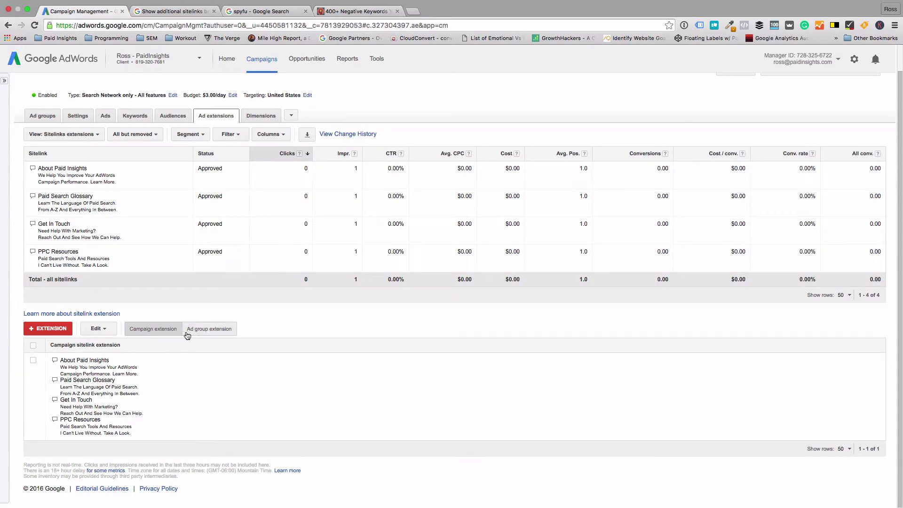
{"action": "scroll", "coordinate": [167, 312], "scroll_direction": "up", "scroll_amount": 1}
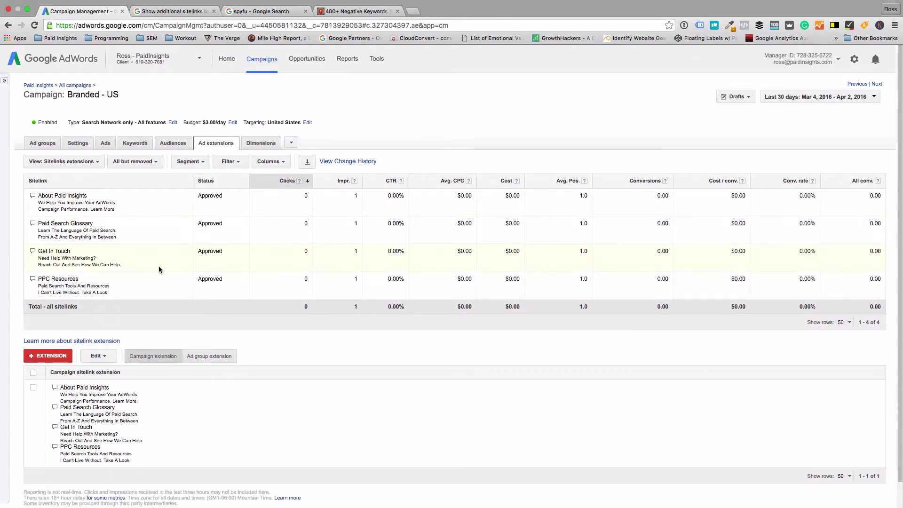
{"action": "scroll", "coordinate": [149, 301], "scroll_direction": "down", "scroll_amount": 1}
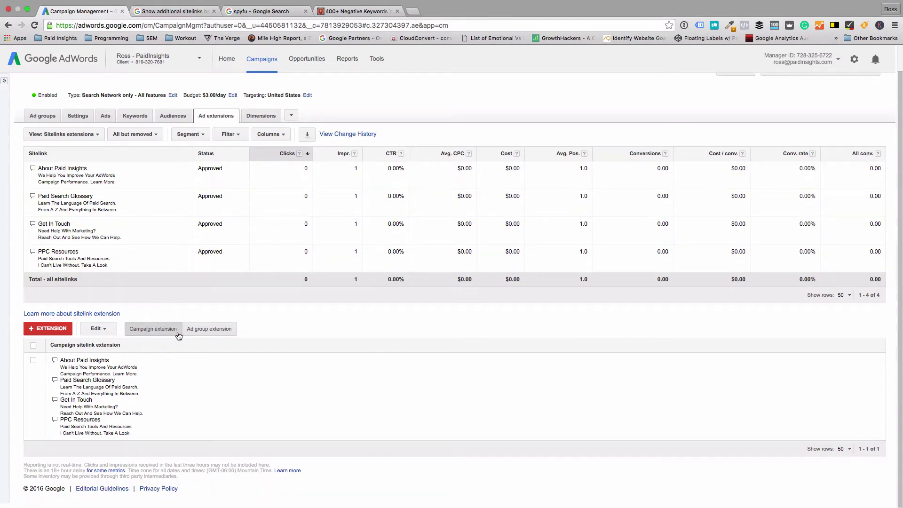
Step: Start a new sitelink in the campaign extension and select the 400+ Negative Keywords blog post URL
{"action": "left_click", "coordinate": [51, 329]}
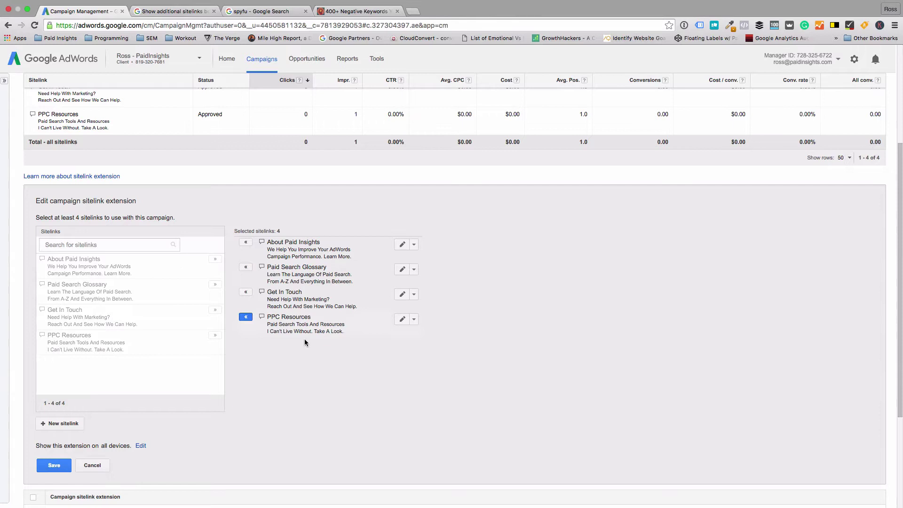
{"action": "scroll", "coordinate": [306, 355], "scroll_direction": "down", "scroll_amount": 1}
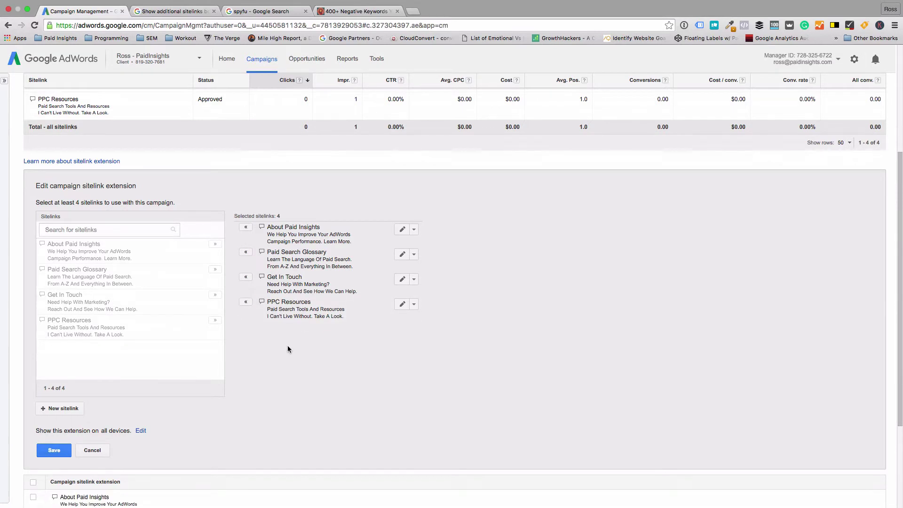
{"action": "left_click", "coordinate": [59, 411]}
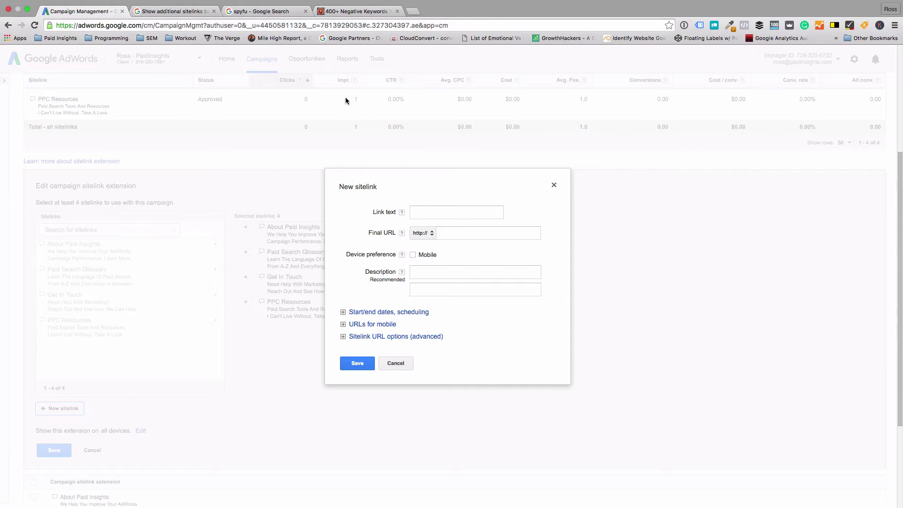
{"action": "left_click", "coordinate": [350, 12]}
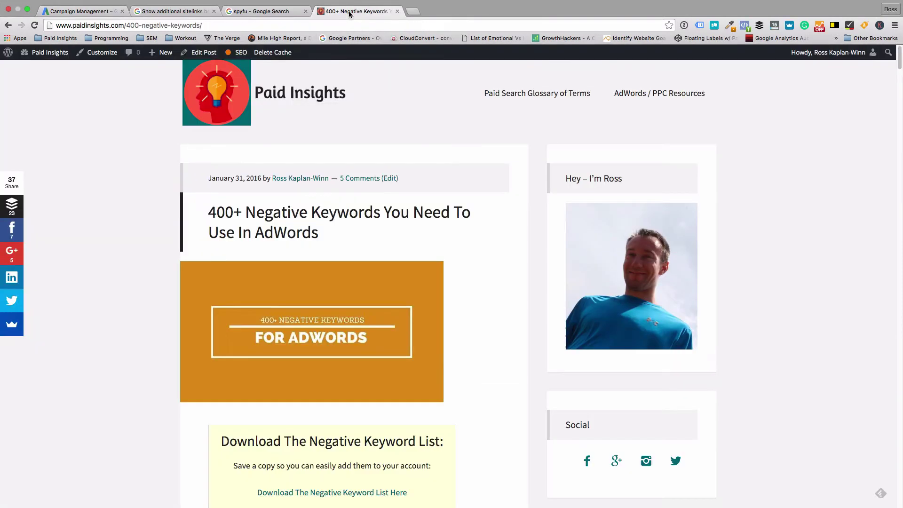
{"action": "left_click", "coordinate": [220, 26]}
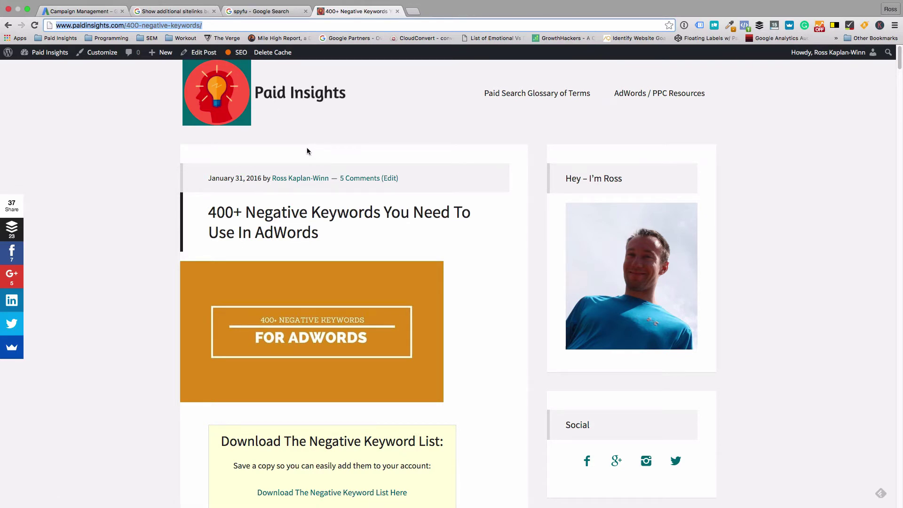
Step: Paste the blog post address as the Final URL and enter link text '400+ Negative Keywords'
{"action": "left_click", "coordinate": [80, 11]}
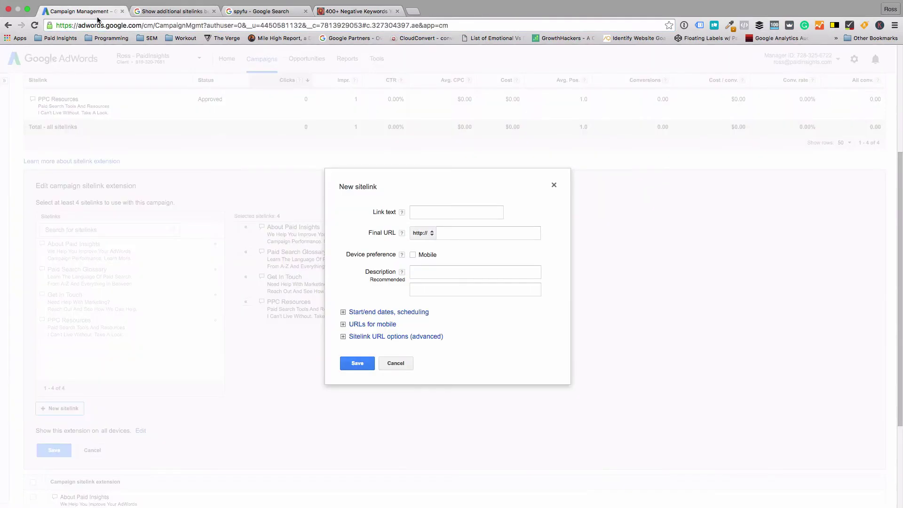
{"action": "left_click", "coordinate": [452, 233]}
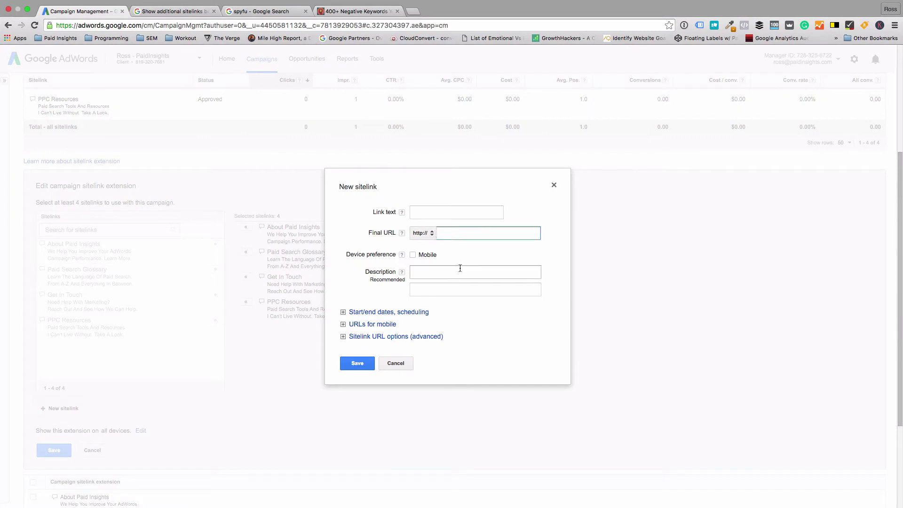
{"action": "key", "text": "super+v"}
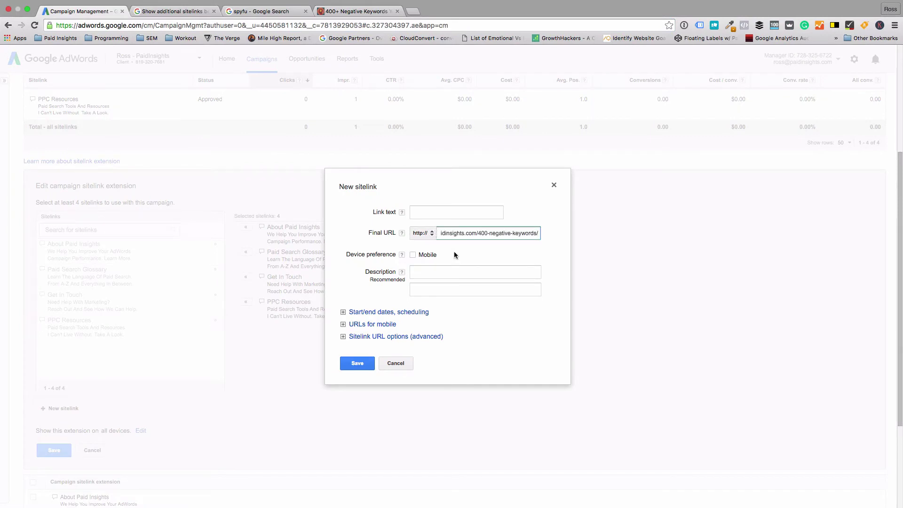
{"action": "left_click", "coordinate": [428, 215]}
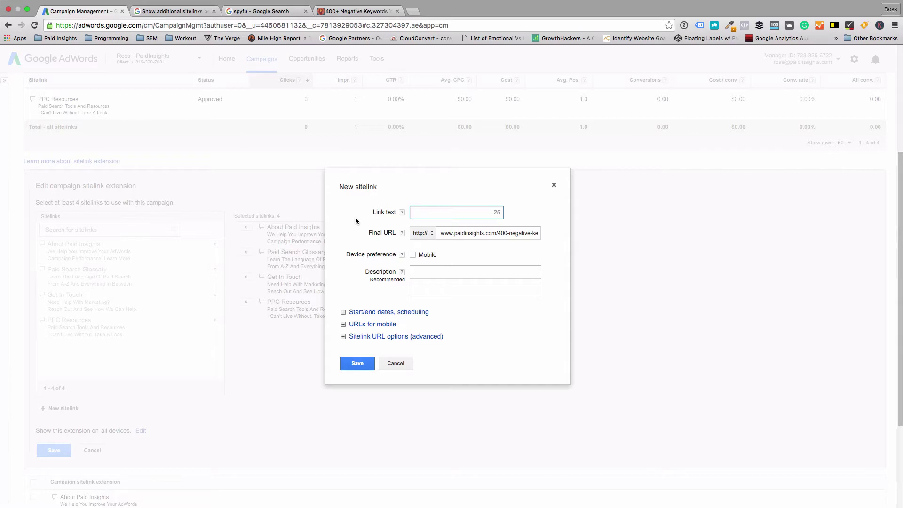
{"action": "type", "text": "400+ Negative Keywords"}
{"action": "left_click", "coordinate": [431, 277]}
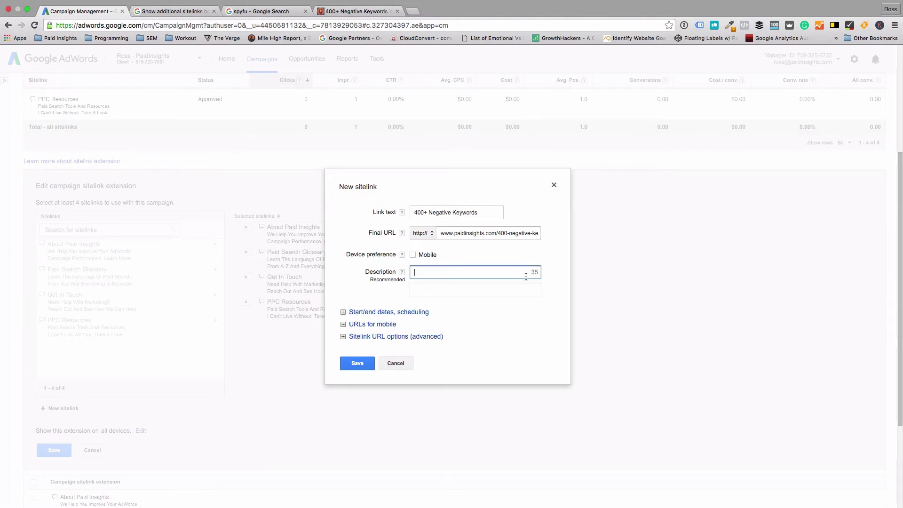
{"action": "left_click", "coordinate": [489, 213]}
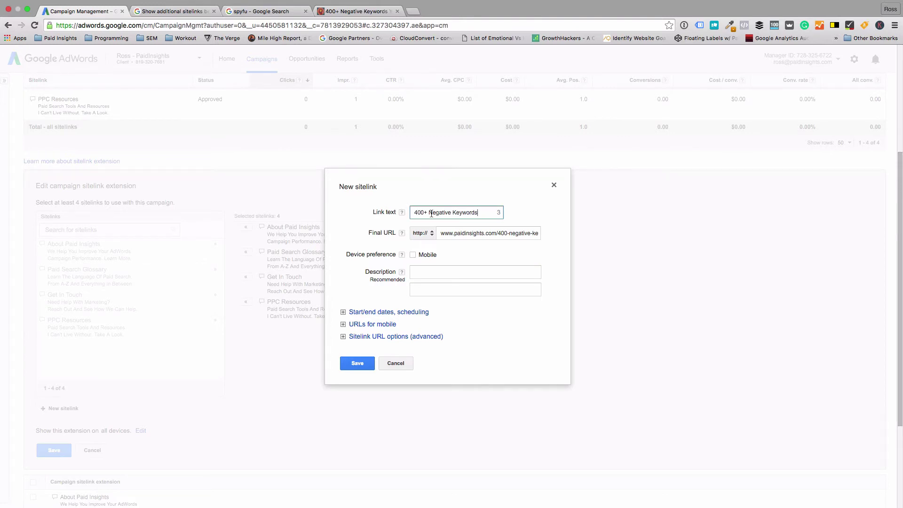
Step: Enter description lines 'Download My Master Negative Keyword' and 'List. Stop Showing For Bad Searches'
{"action": "left_click", "coordinate": [456, 273]}
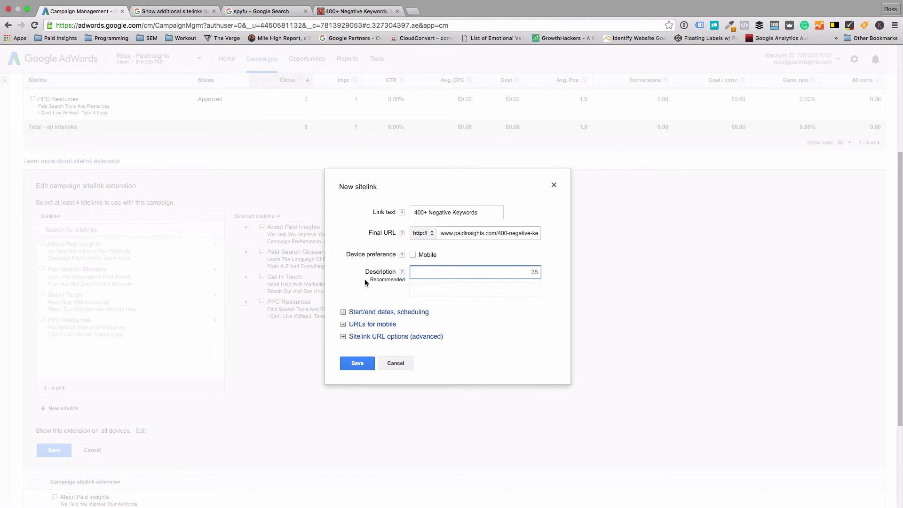
{"action": "type", "text": "Downloa"}
{"action": "type", "text": "d The"}
{"action": "key", "text": "BackSpace"}
{"action": "key", "text": "BackSpace"}
{"action": "key", "text": "BackSpace"}
{"action": "type", "text": "The"}
{"action": "key", "text": "BackSpace"}
{"action": "key", "text": "BackSpace"}
{"action": "key", "text": "BackSpace"}
{"action": "type", "text": "My Master Negative Keyword"}
{"action": "key", "text": "Tab"}
{"action": "type", "text": "Li"}
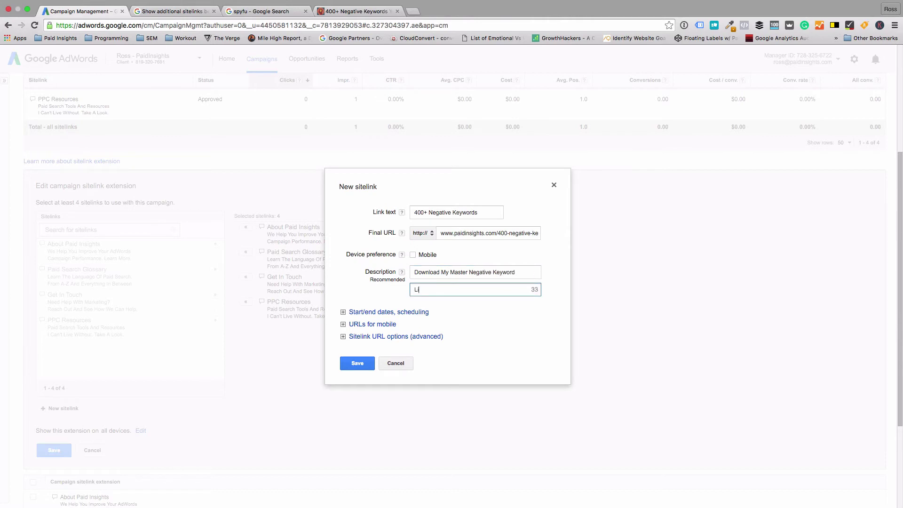
{"action": "type", "text": "st. Stop"}
{"action": "type", "text": "Showing For Bad Searches"}
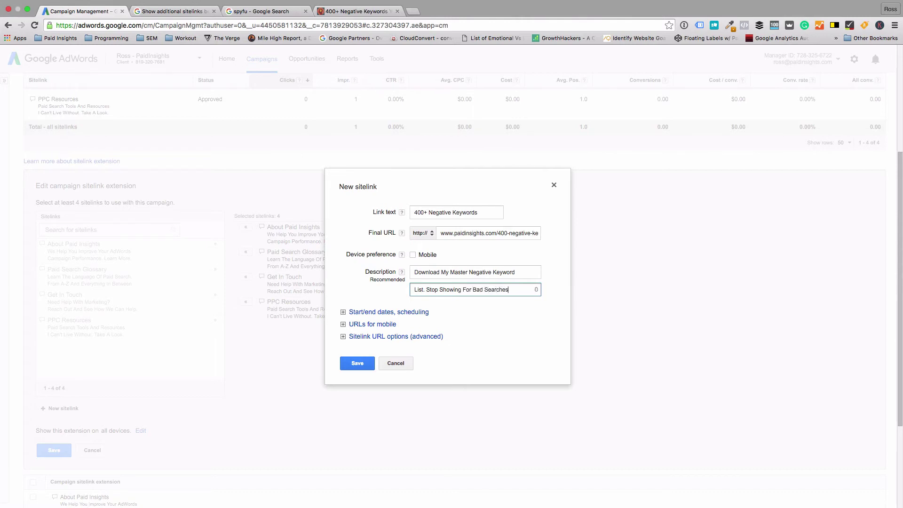
Step: Remove the sitelink's custom schedule so it runs all days and hours
{"action": "left_click", "coordinate": [344, 313]}
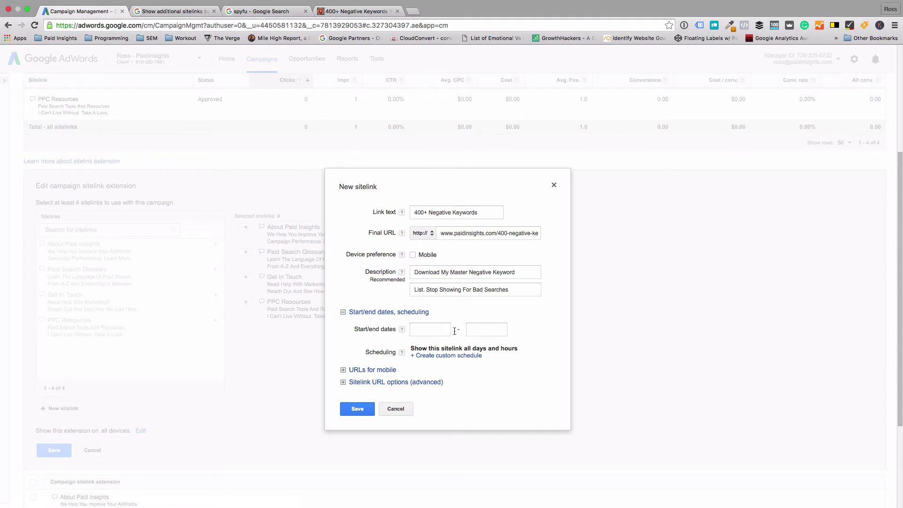
{"action": "left_click", "coordinate": [471, 329]}
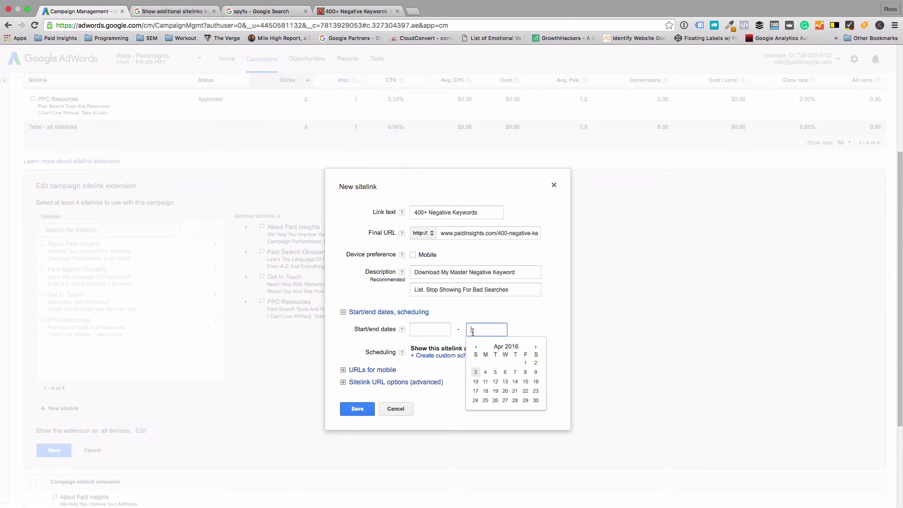
{"action": "left_click", "coordinate": [442, 356]}
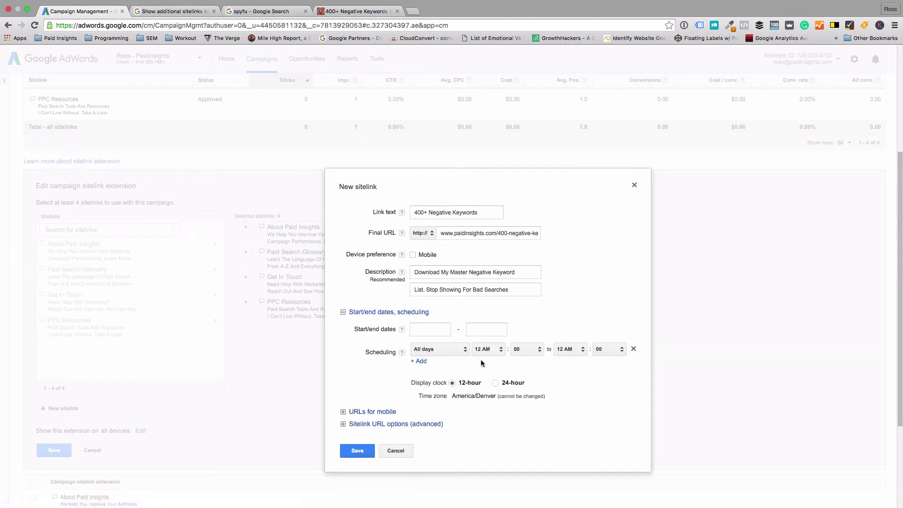
{"action": "left_click", "coordinate": [633, 350]}
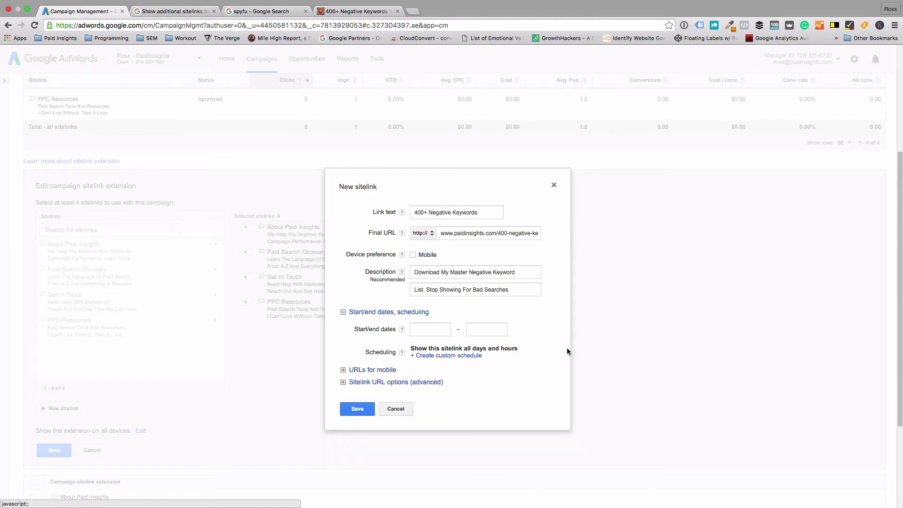
{"action": "left_click", "coordinate": [343, 314]}
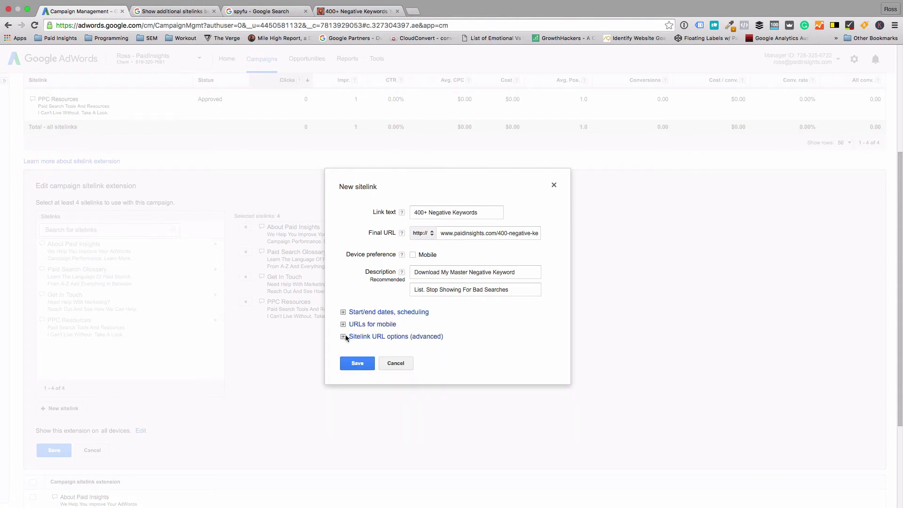
Step: Save the new sitelink and the campaign sitelink extension, now listing five sitelinks
{"action": "left_click", "coordinate": [358, 363]}
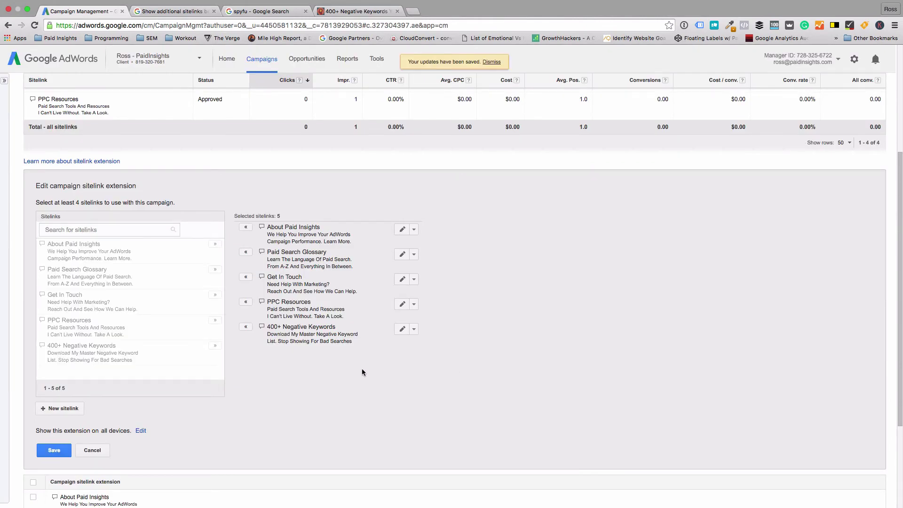
{"action": "mouse_move", "coordinate": [262, 329]}
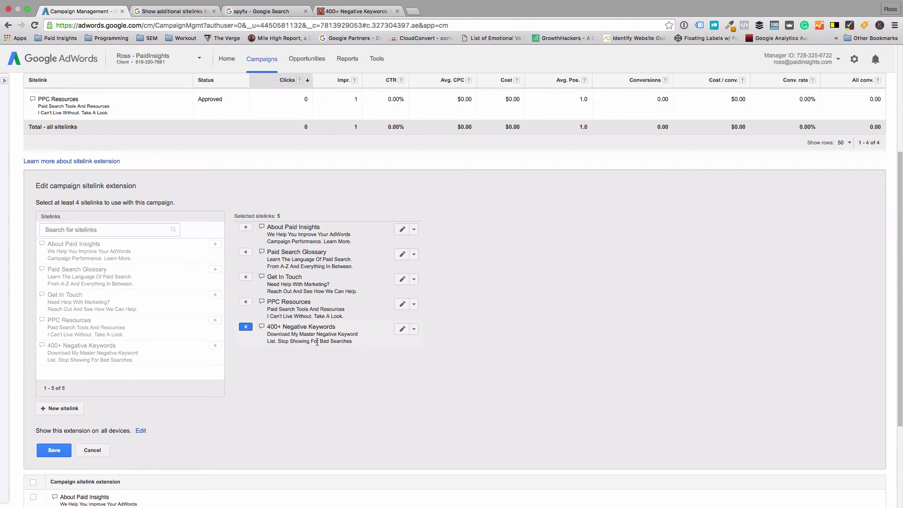
{"action": "left_click", "coordinate": [52, 449]}
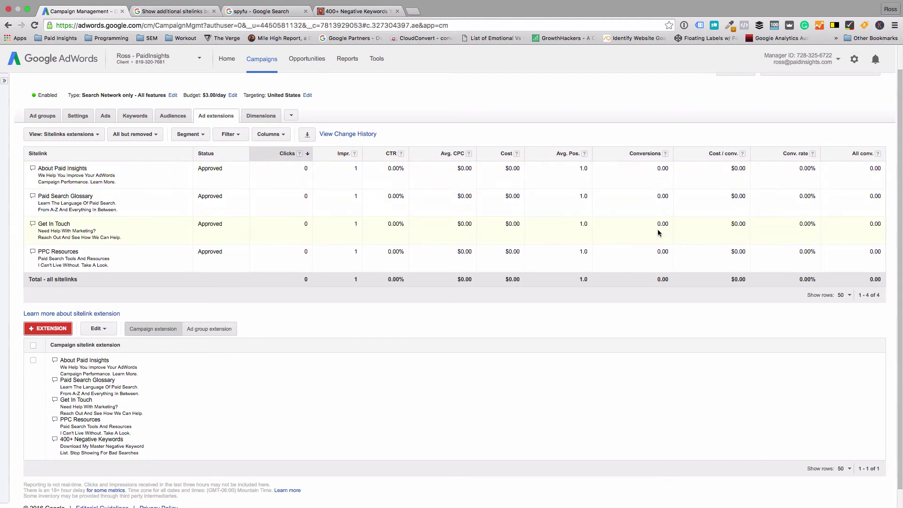
{"action": "scroll", "coordinate": [276, 343], "scroll_direction": "down", "scroll_amount": 1}
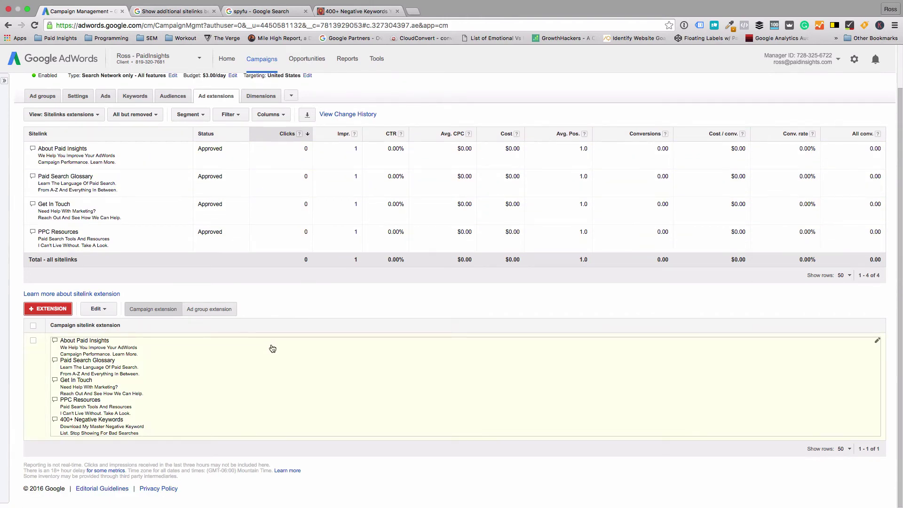
{"action": "scroll", "coordinate": [267, 348], "scroll_direction": "up", "scroll_amount": 2}
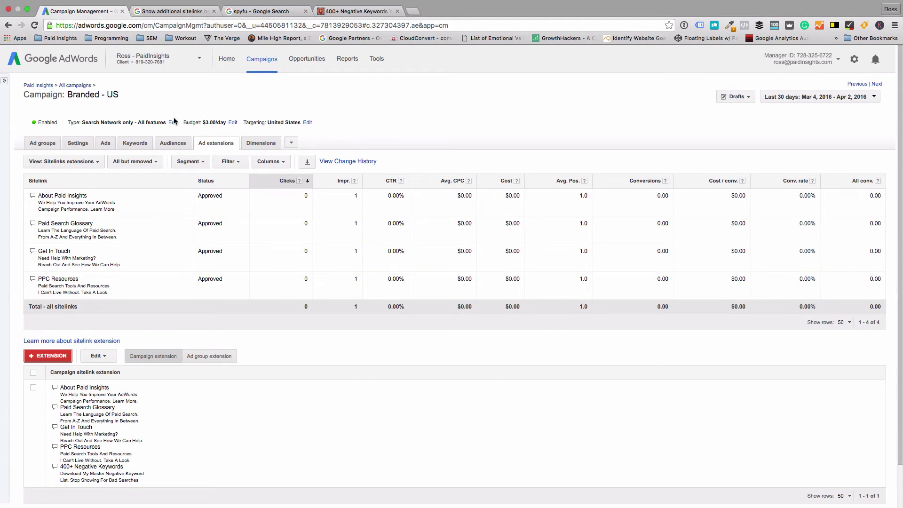
Step: Review the Walter's Bakery sitelink example in the 'Show additional sitelinks' help article
{"action": "left_click", "coordinate": [171, 13]}
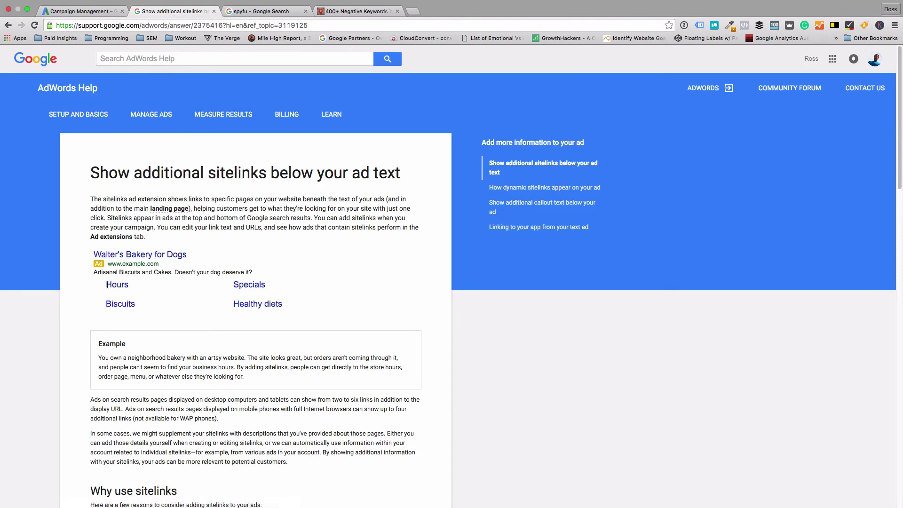
{"action": "left_click_drag", "start_coordinate": [107, 285], "coordinate": [274, 311]}
{"action": "left_click", "coordinate": [319, 313]}
{"action": "scroll", "coordinate": [186, 323], "scroll_direction": "down", "scroll_amount": 3}
{"action": "scroll", "coordinate": [198, 329], "scroll_direction": "down", "scroll_amount": 3}
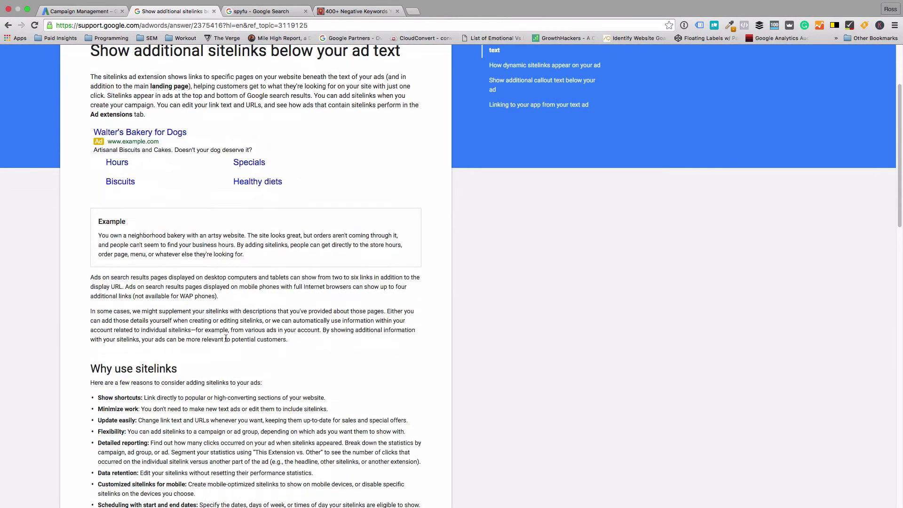
{"action": "scroll", "coordinate": [205, 362], "scroll_direction": "down", "scroll_amount": 9}
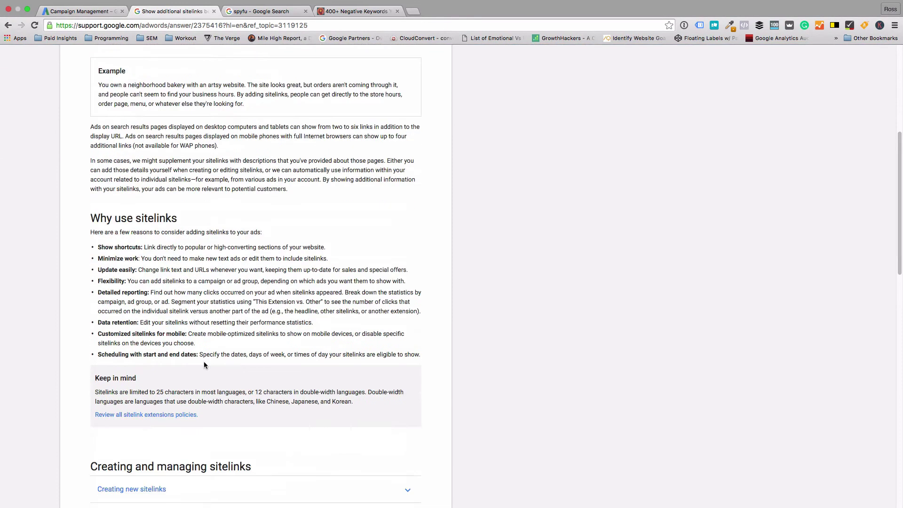
{"action": "scroll", "coordinate": [245, 355], "scroll_direction": "up", "scroll_amount": 10}
{"action": "scroll", "coordinate": [245, 348], "scroll_direction": "up", "scroll_amount": 4}
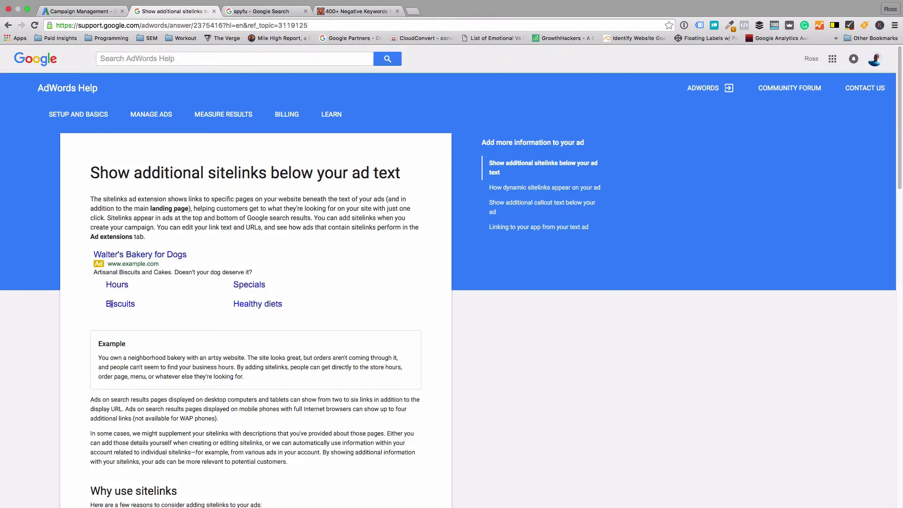
Step: Look over the spyfu search results' sitelinks, then go to the AdWords All campaigns overview
{"action": "left_click", "coordinate": [257, 15]}
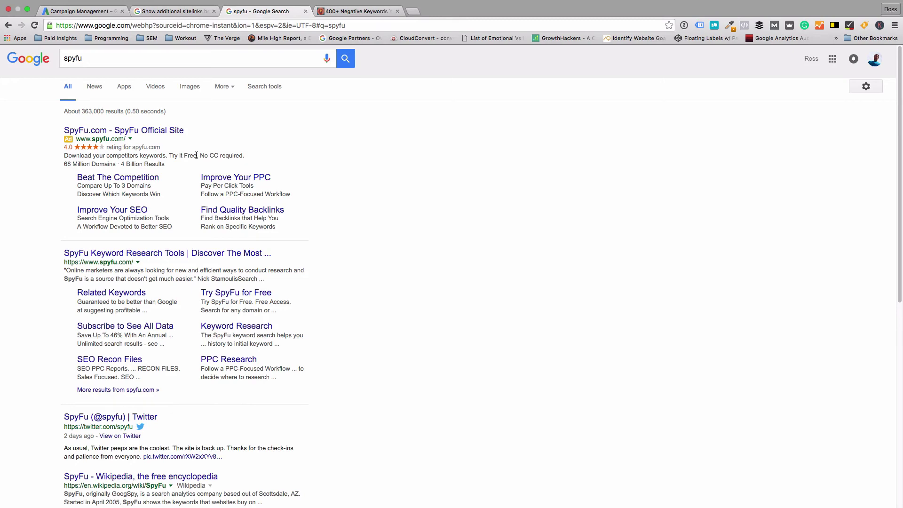
{"action": "left_click", "coordinate": [87, 12]}
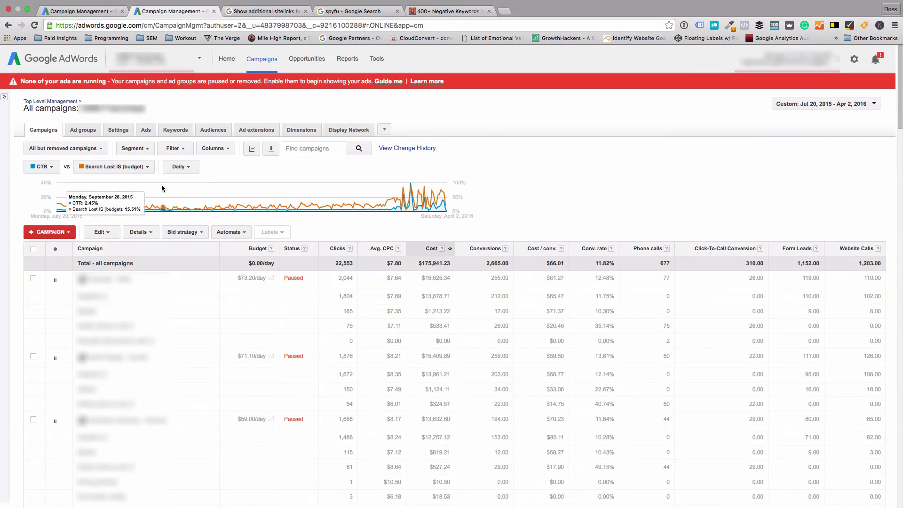
Step: Segment the all-campaigns table by Click type and view the Sitelink totals (1,733 clicks, $13,333.28)
{"action": "left_click", "coordinate": [135, 149]}
{"action": "left_click", "coordinate": [137, 165]}
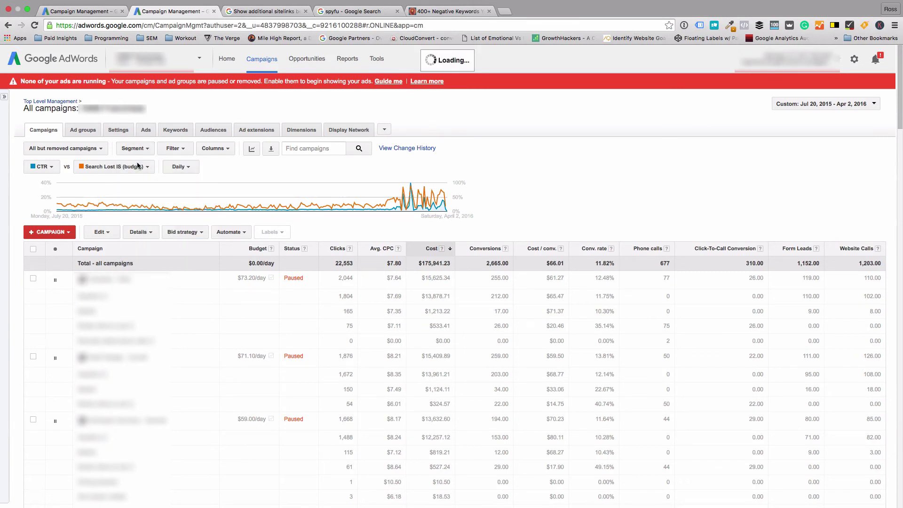
{"action": "left_click", "coordinate": [133, 149]}
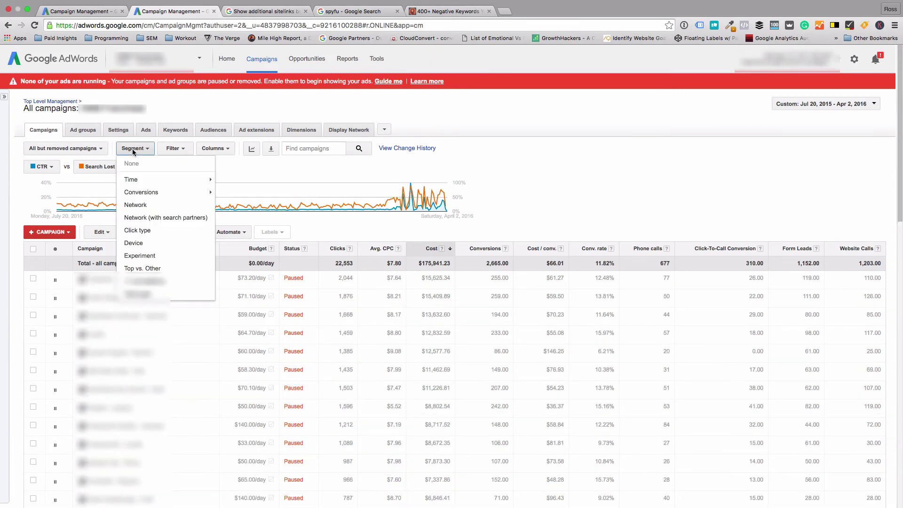
{"action": "left_click", "coordinate": [154, 232]}
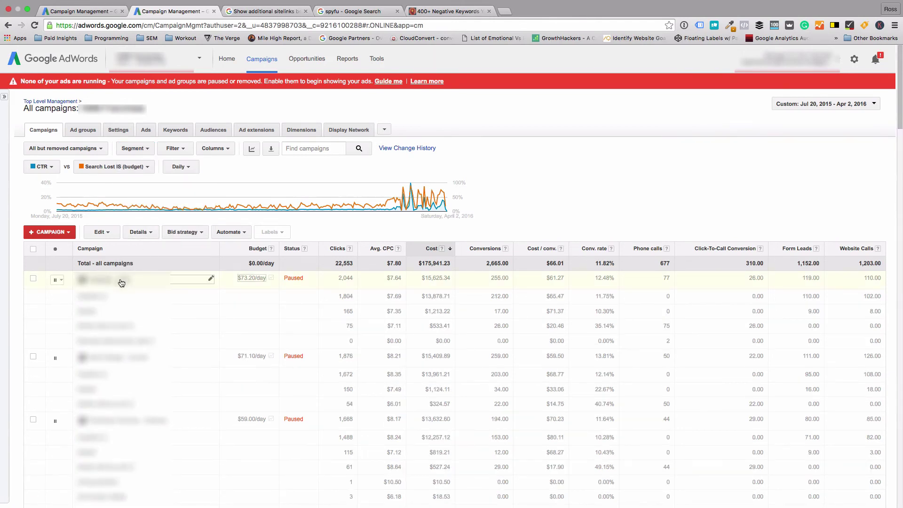
{"action": "scroll", "coordinate": [161, 337], "scroll_direction": "down", "scroll_amount": 10}
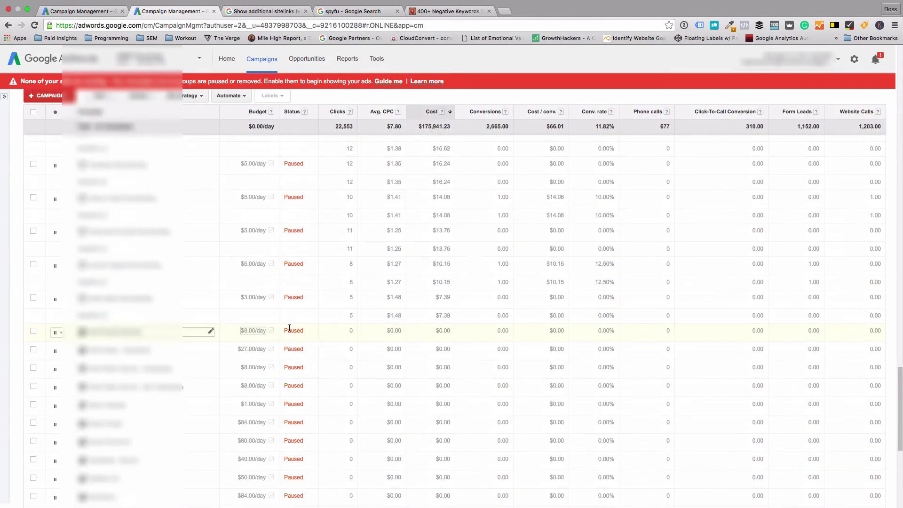
{"action": "scroll", "coordinate": [291, 328], "scroll_direction": "down", "scroll_amount": 15}
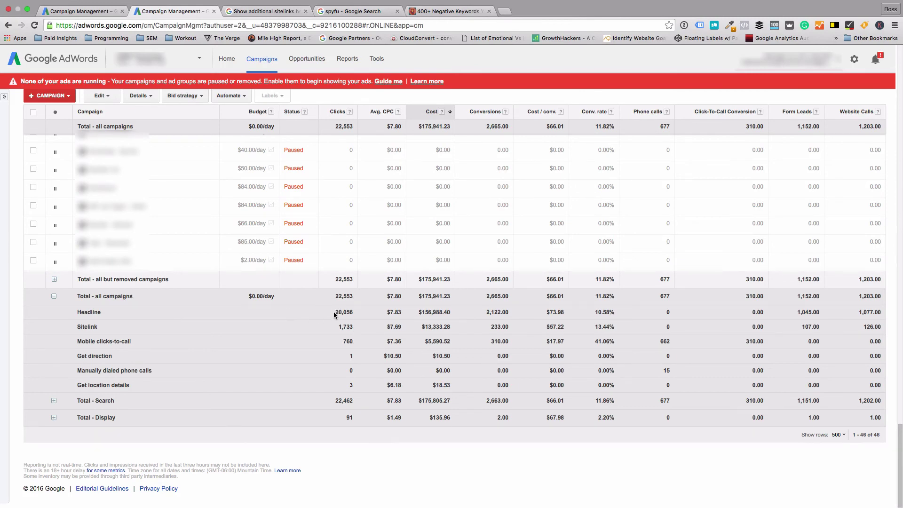
{"action": "left_click_drag", "start_coordinate": [334, 313], "coordinate": [625, 308]}
{"action": "left_click", "coordinate": [625, 309]}
{"action": "left_click_drag", "start_coordinate": [338, 328], "coordinate": [354, 327]}
{"action": "left_click", "coordinate": [359, 330]}
{"action": "left_click_drag", "start_coordinate": [548, 326], "coordinate": [624, 326]}
{"action": "left_click", "coordinate": [572, 322]}
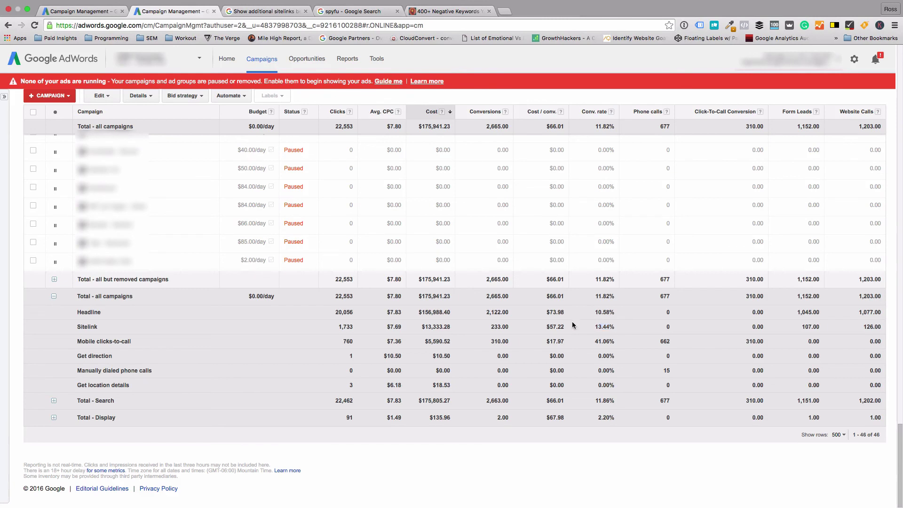